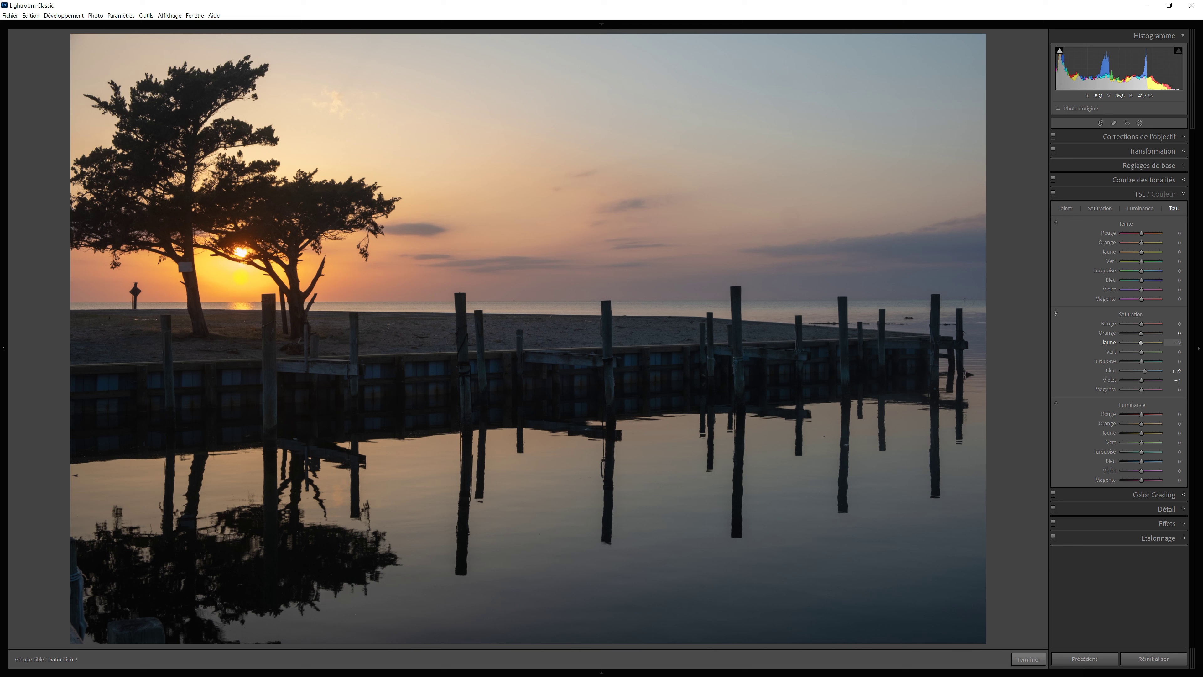
# Adjust the saturation of the orange and yellow tones around the setting sun with the targeted adjustment tool.
pyautogui.moveTo(240, 277); pyautogui.dragTo(240, 277)
pyautogui.moveTo(245, 275); pyautogui.dragTo(245, 275)
pyautogui.moveTo(245, 276); pyautogui.dragTo(245, 275)
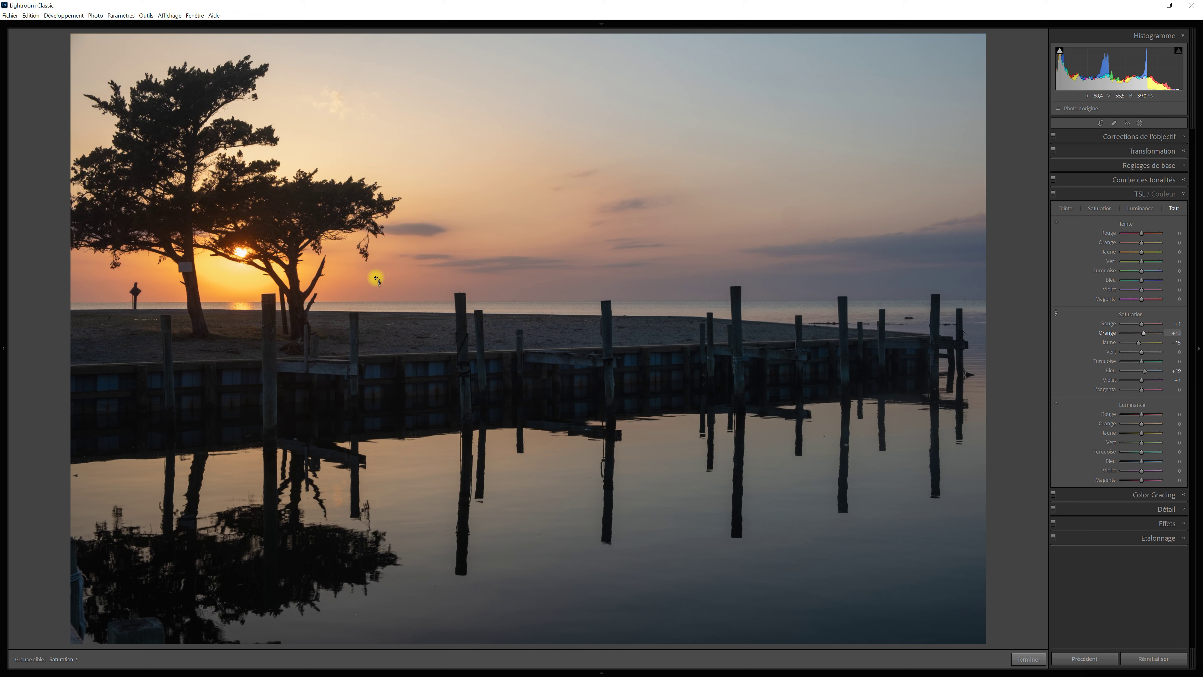
# Add three anchor points to the point tone curve: midtones at 127, highlights at 187 and one in the shadows.
pyautogui.click(1156, 179)
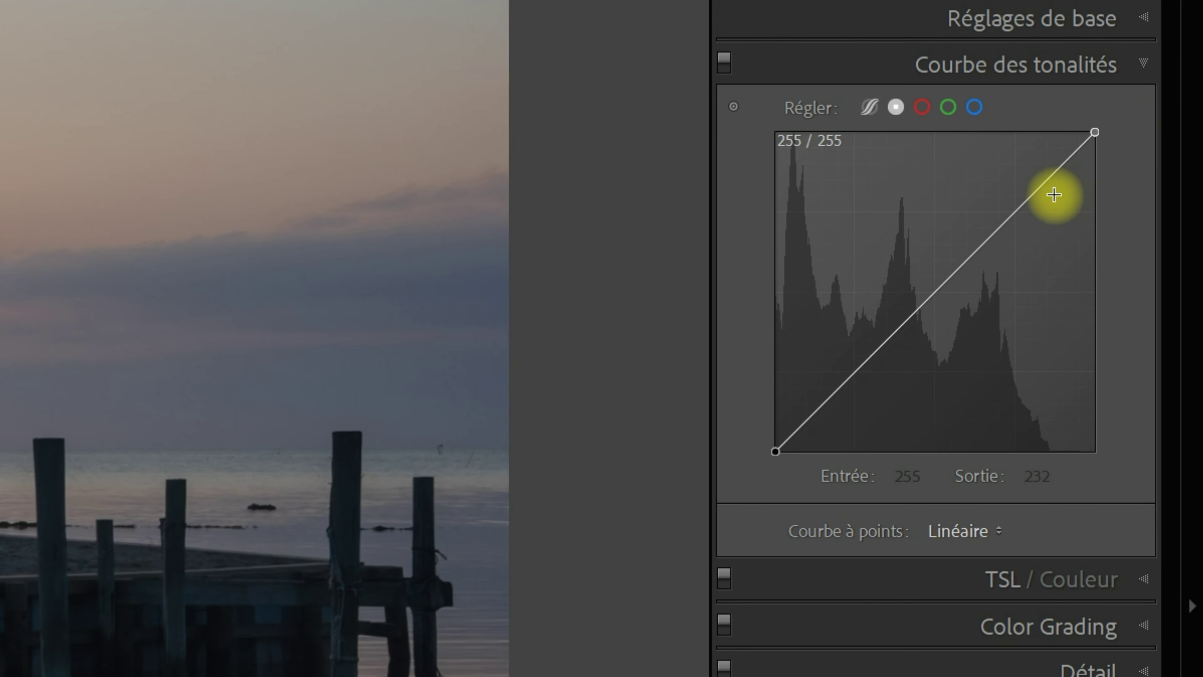
pyautogui.click(934, 292)
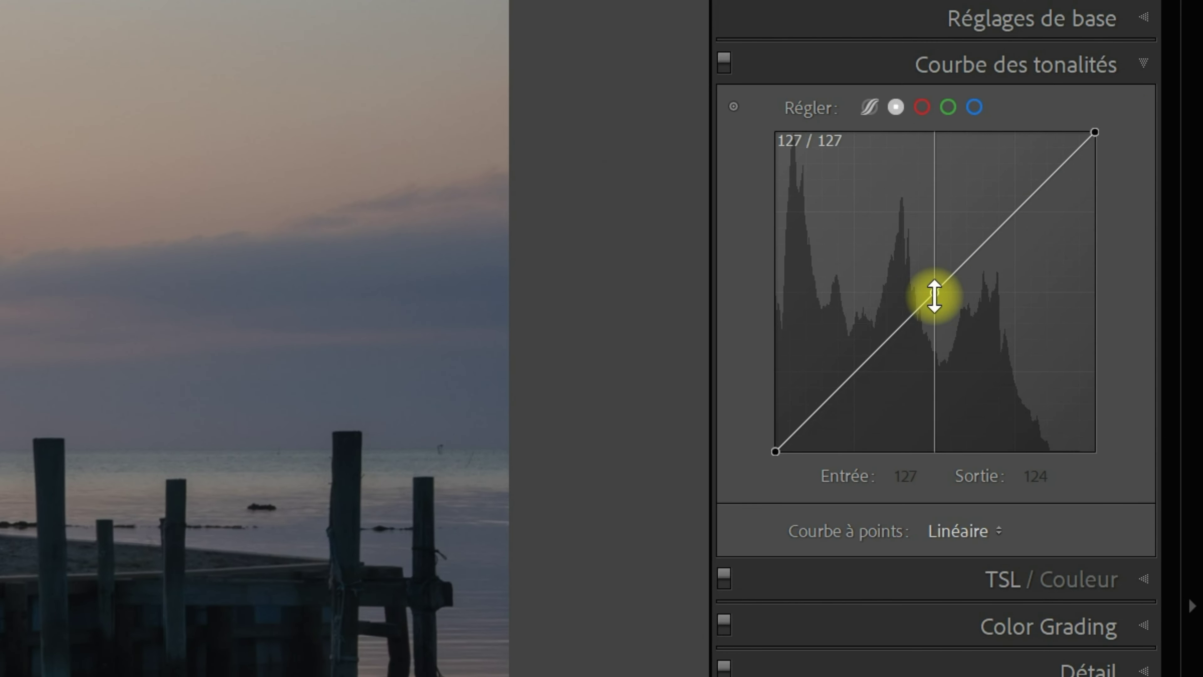
pyautogui.click(1010, 217)
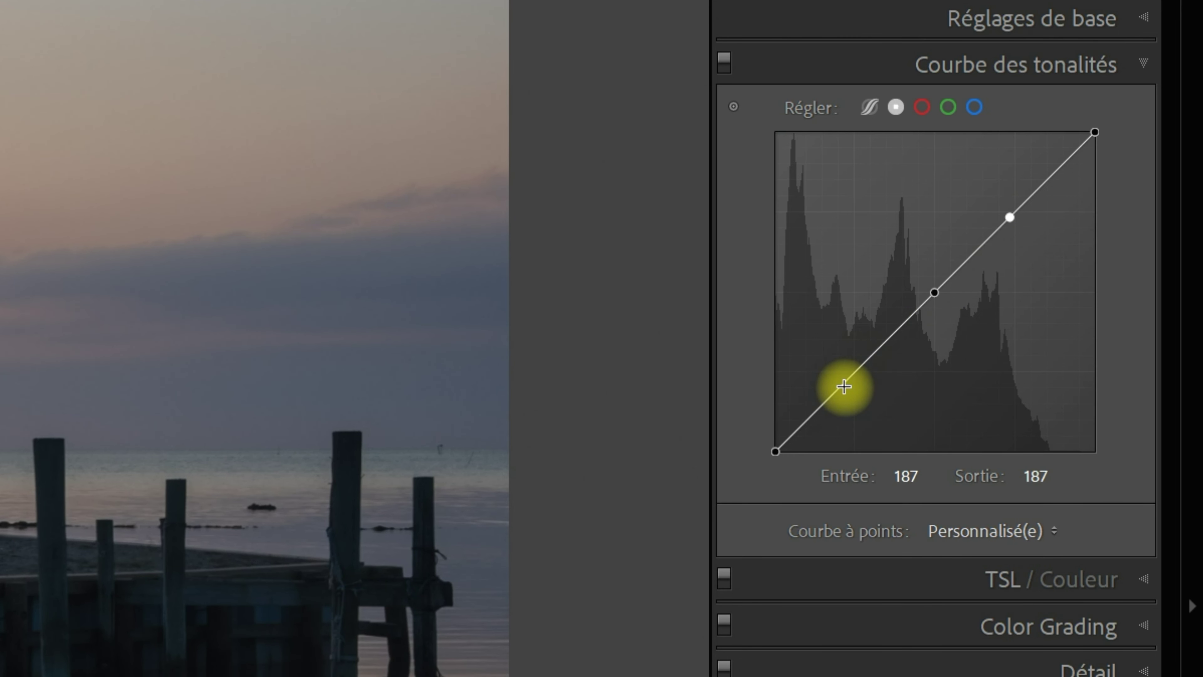
pyautogui.click(853, 374)
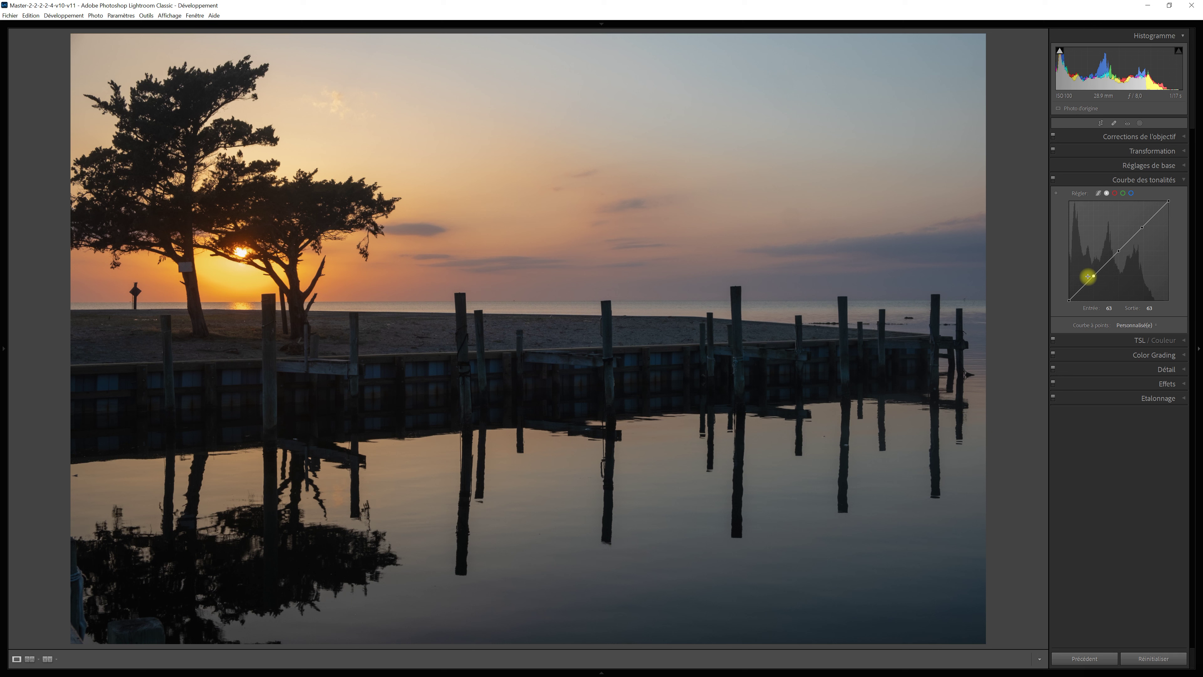
# Darken the shadows by lowering the shadow point of the tone curve to input 67, output 52.
pyautogui.click(1057, 193)
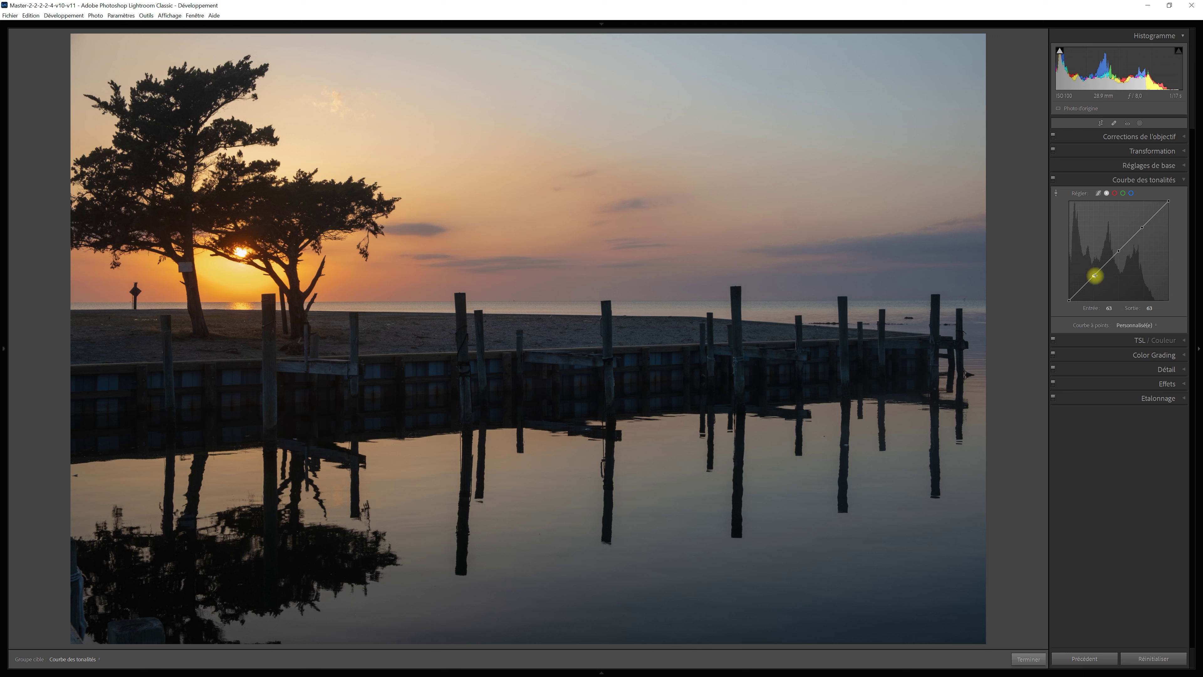
pyautogui.press('Escape')
pyautogui.moveTo(1095, 279); pyautogui.dragTo(1096, 284)
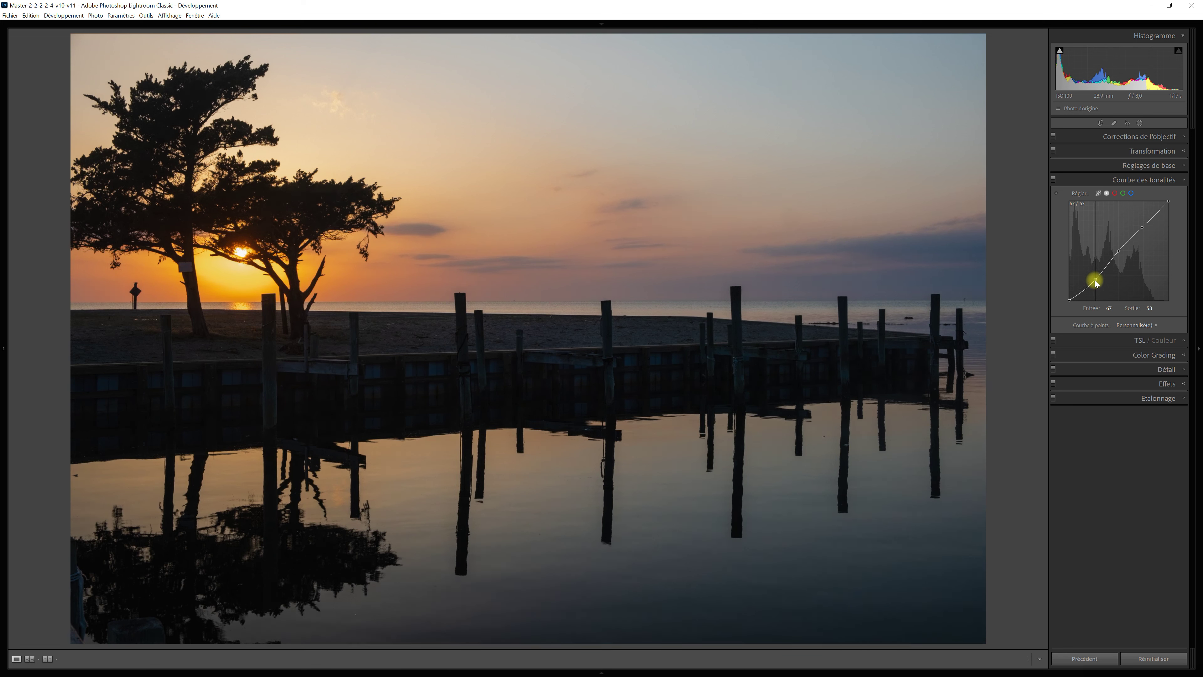
pyautogui.moveTo(1096, 284); pyautogui.dragTo(1096, 285)
pyautogui.click(1056, 193)
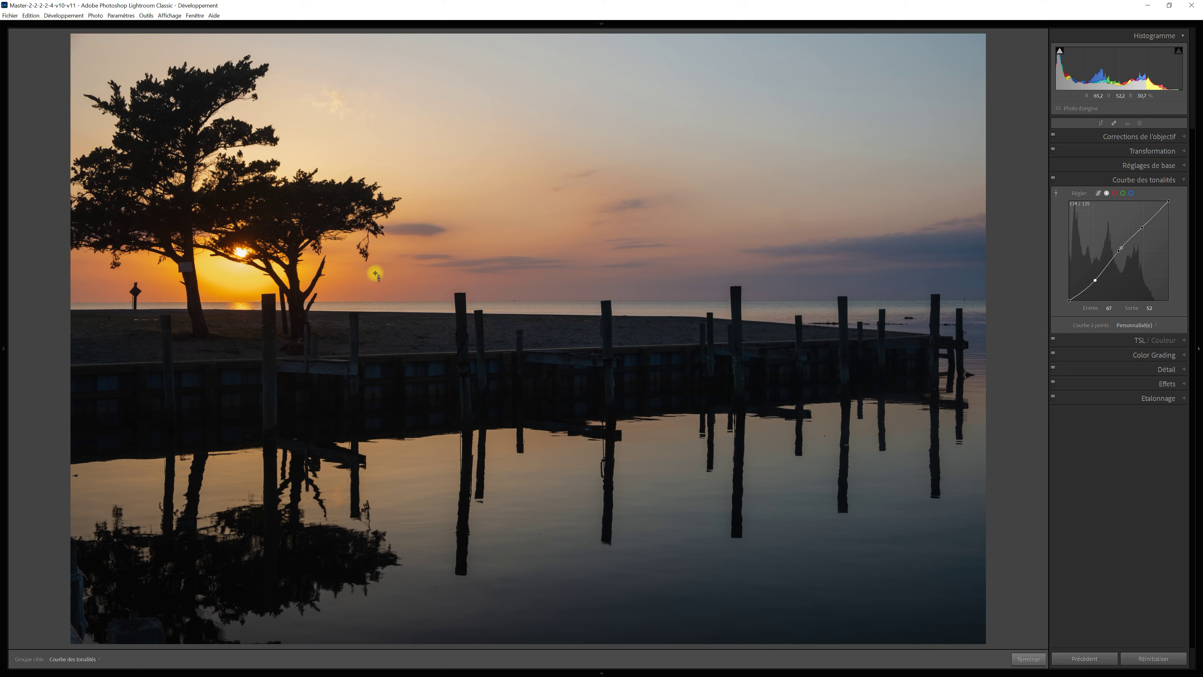
pyautogui.click(316, 274)
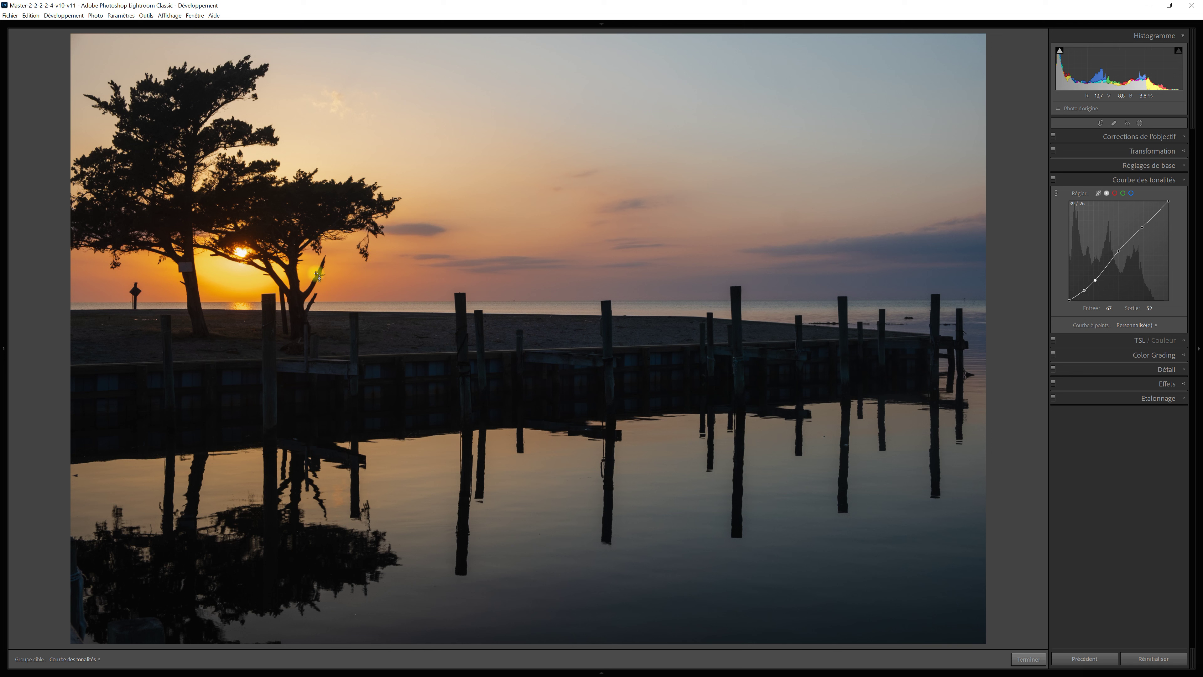
# Anchor the highlights and shadows of the green channel curve and lower its midtone point to input 116, output 110.
pyautogui.click(1124, 194)
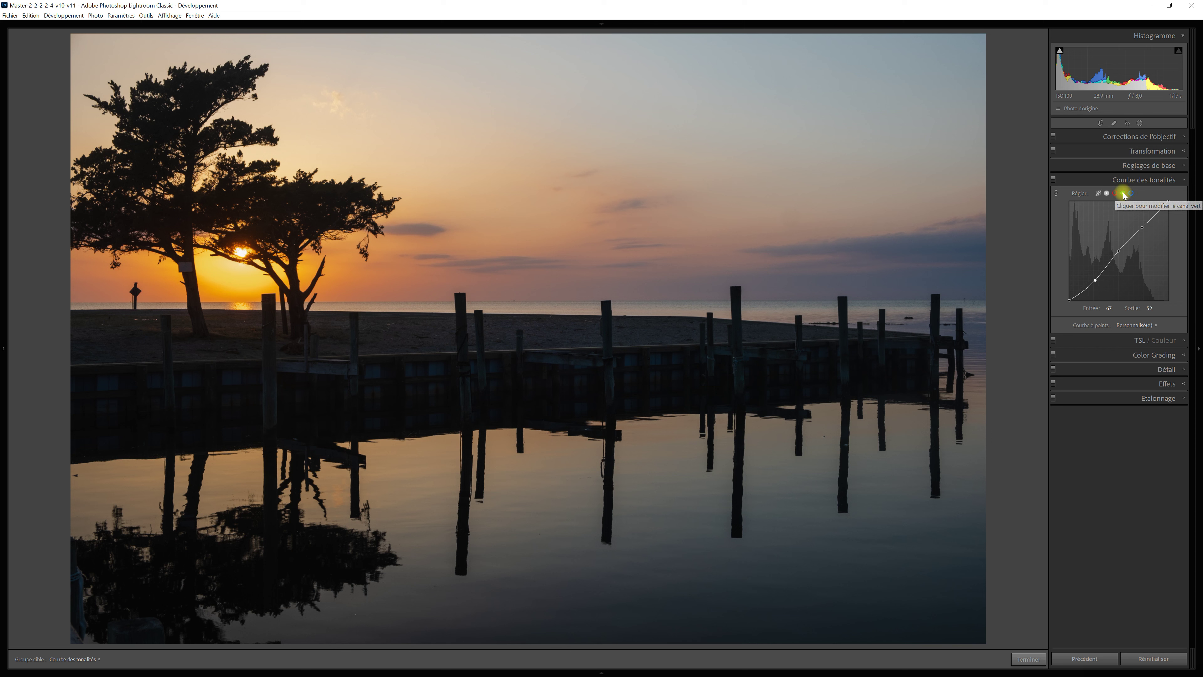
pyautogui.click(1118, 251)
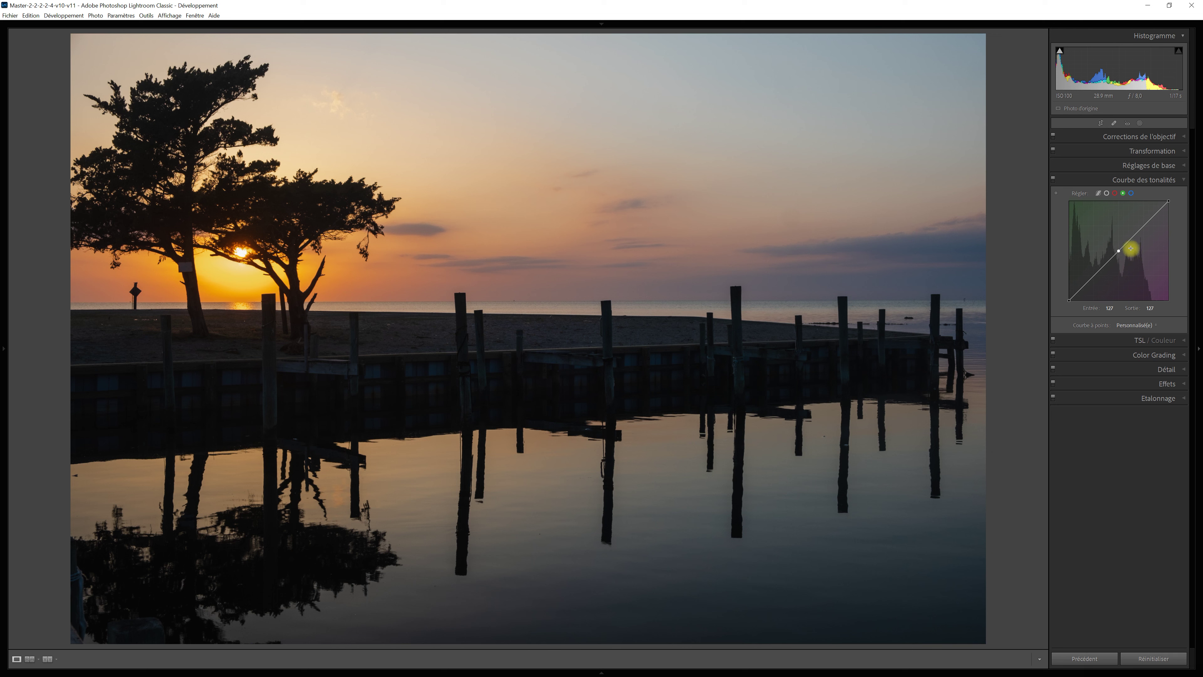
pyautogui.click(1057, 194)
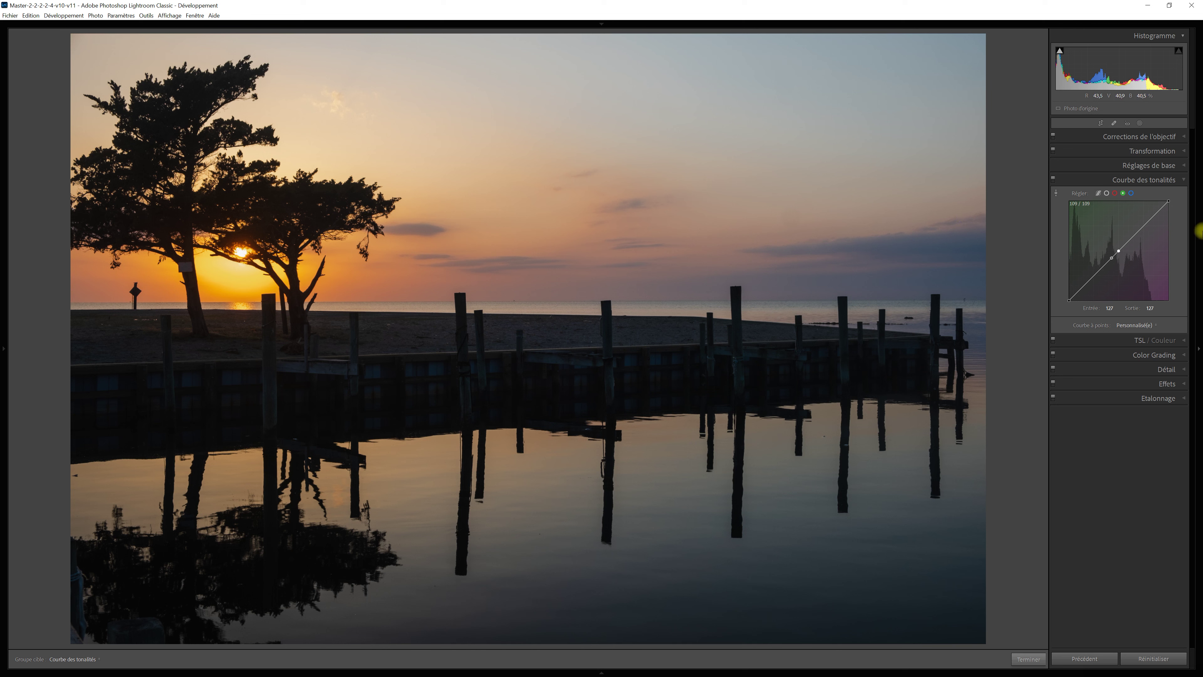
pyautogui.click(1143, 228)
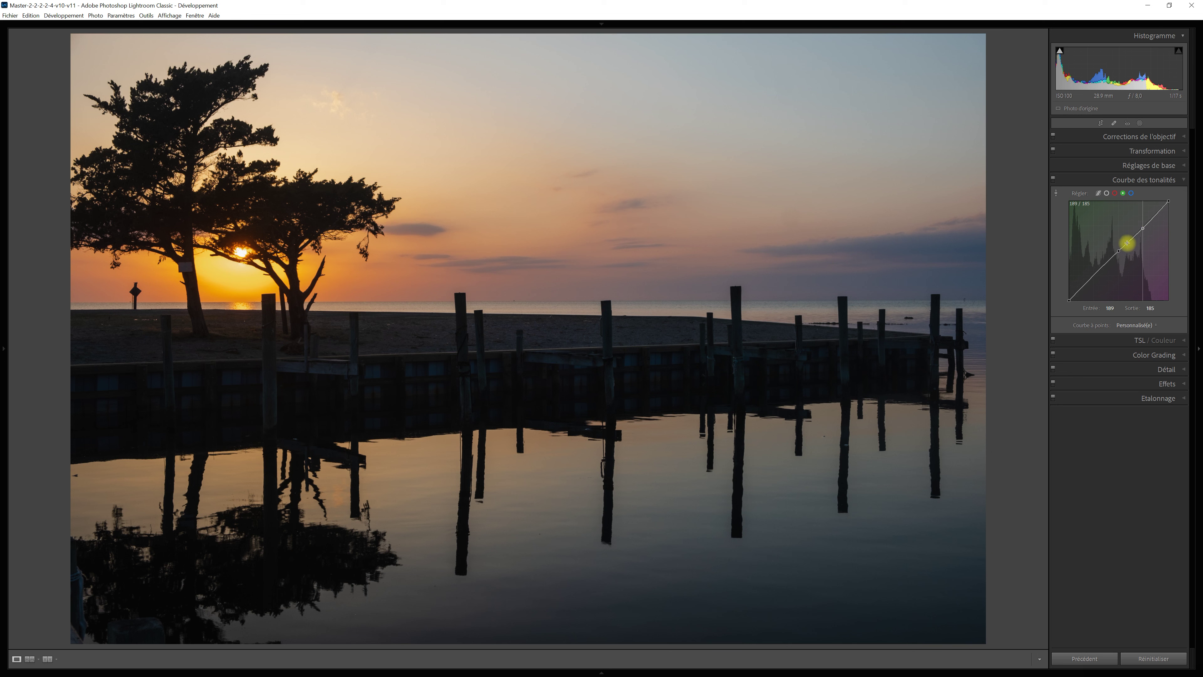
pyautogui.click(1094, 275)
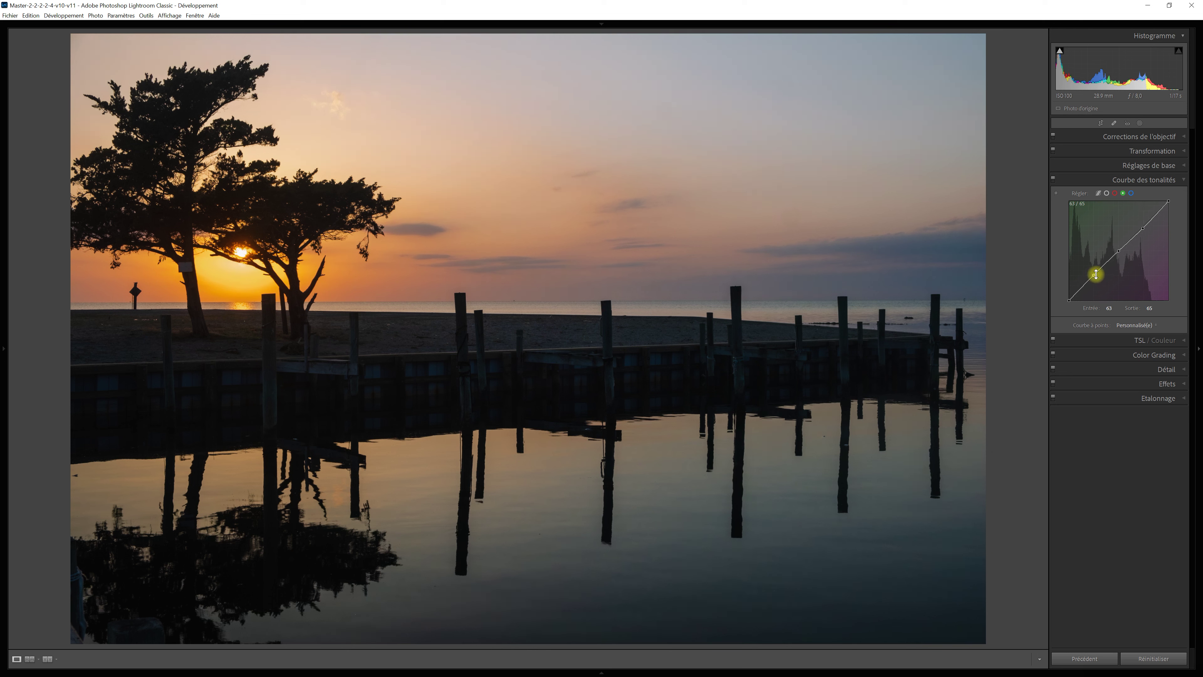
pyautogui.click(1119, 251)
pyautogui.moveTo(1119, 251); pyautogui.dragTo(1115, 259)
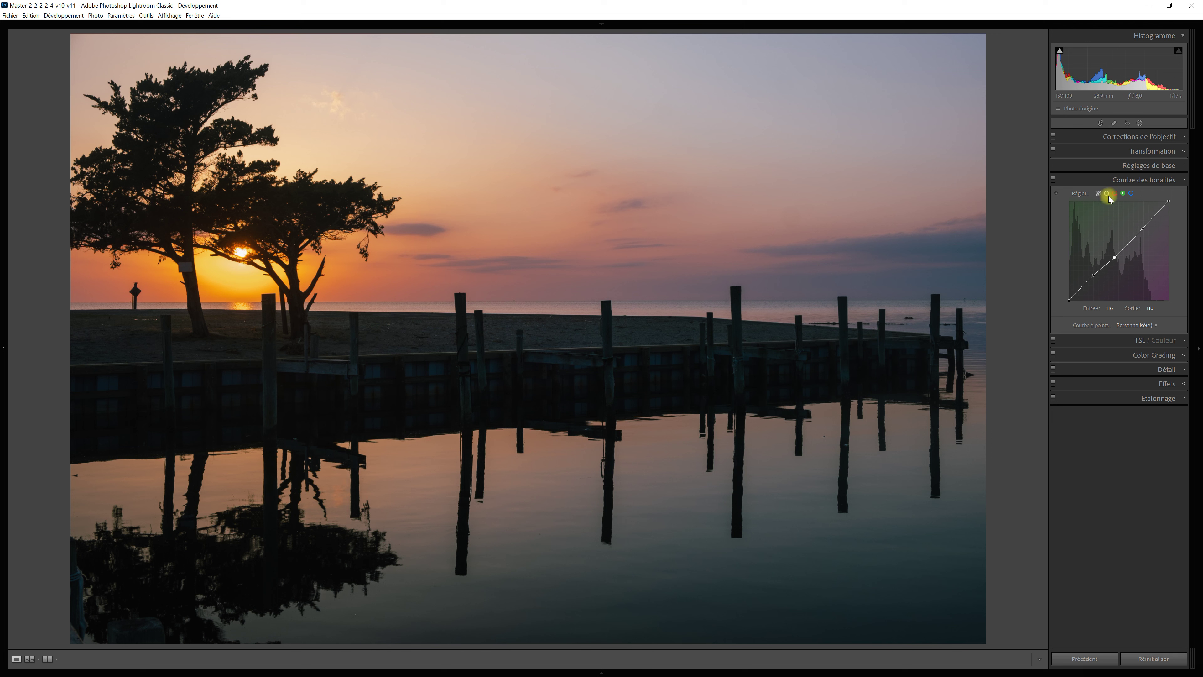
# Lower the blue channel curve from the warm sky area to input 145, output 140, and compare the photo with the curve off.
pyautogui.click(1132, 193)
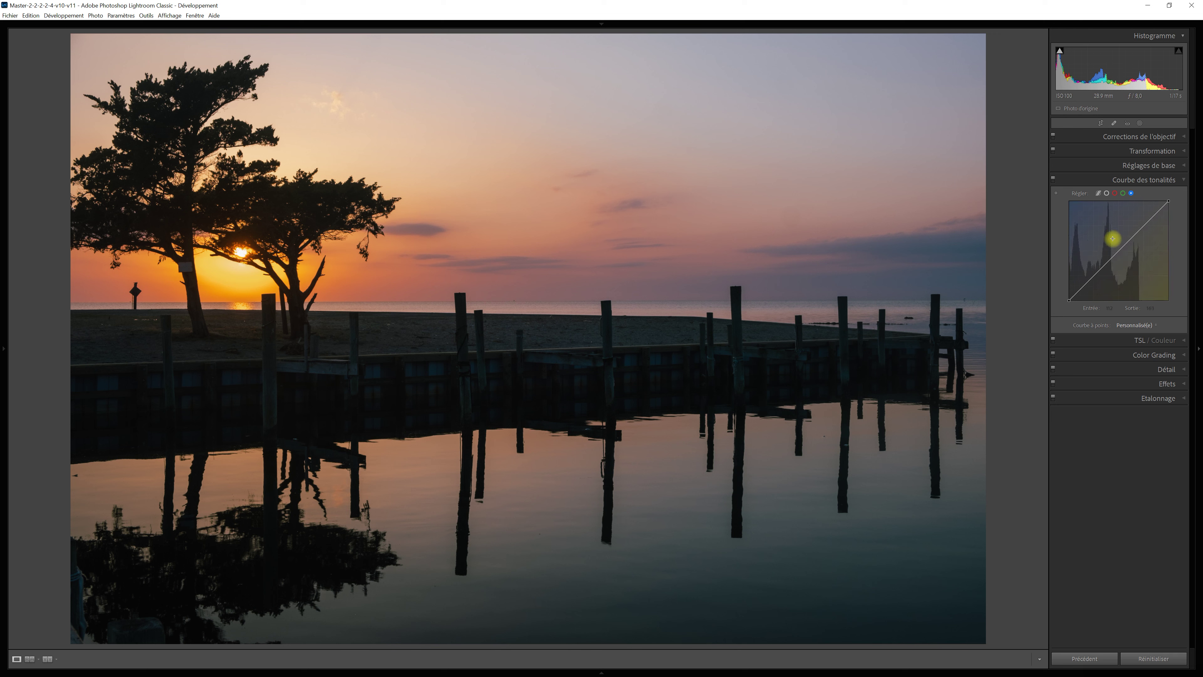
pyautogui.moveTo(1118, 252); pyautogui.dragTo(1118, 252)
pyautogui.click(1056, 193)
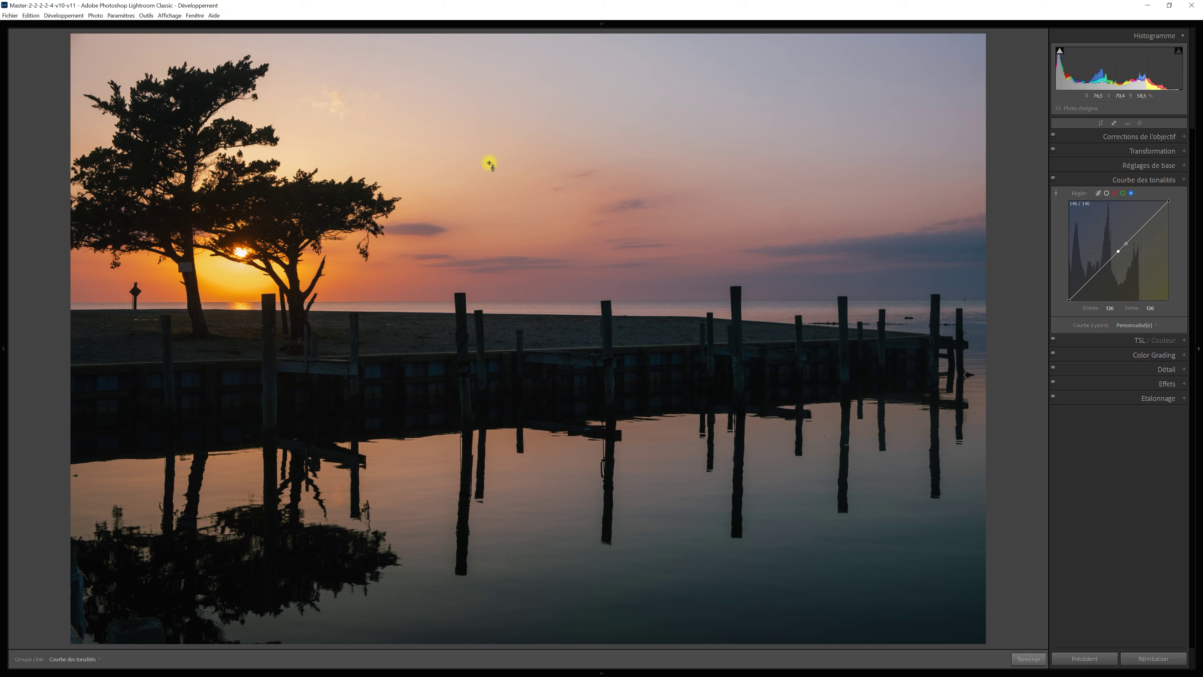
pyautogui.moveTo(491, 164); pyautogui.dragTo(494, 167)
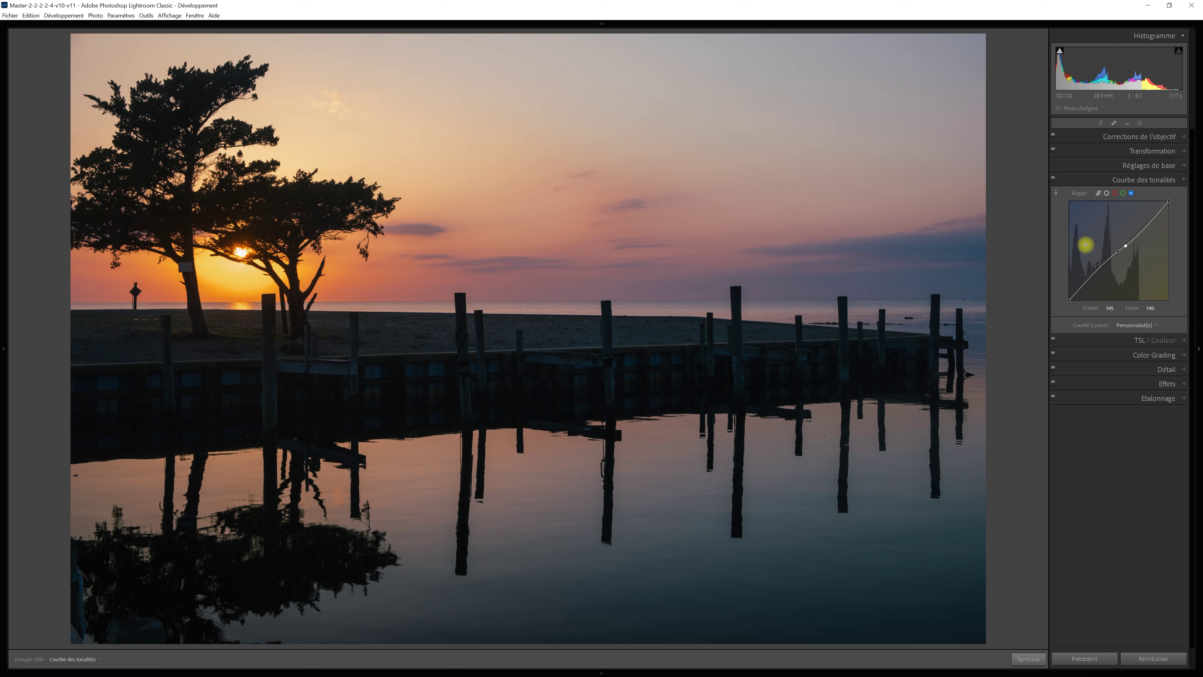
pyautogui.click(1054, 182)
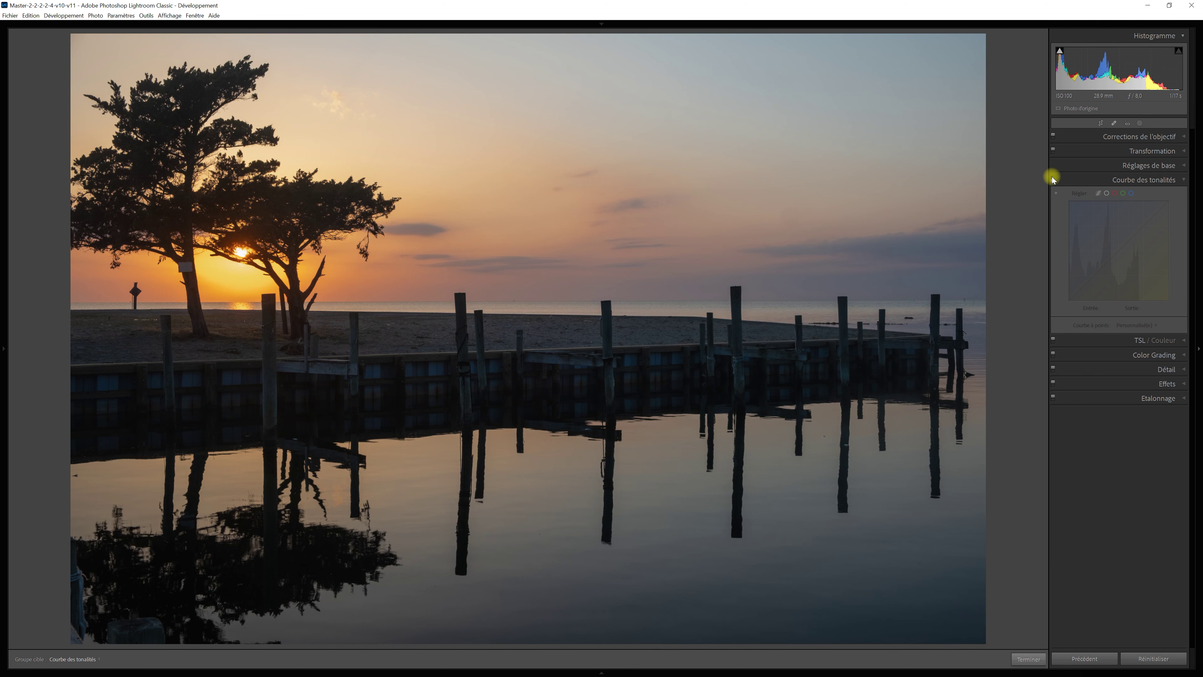
pyautogui.click(1053, 178)
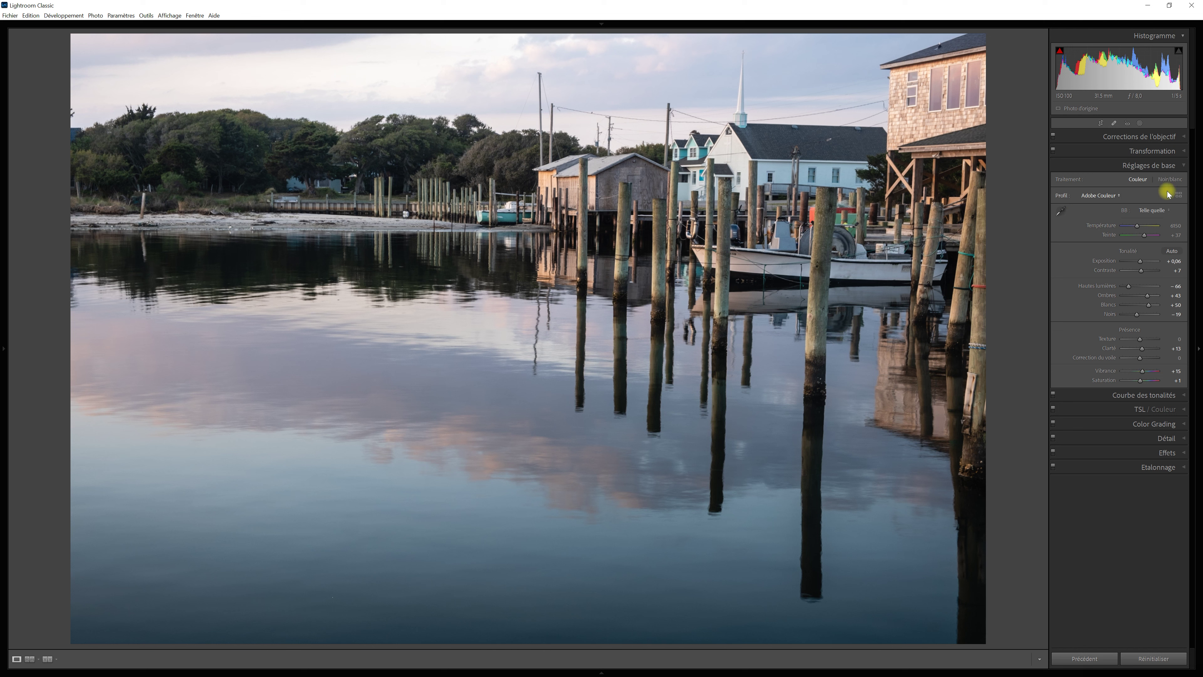
# Convert the harbour photo to black and white and open the black and white mix for its colour ranges.
pyautogui.click(1180, 181)
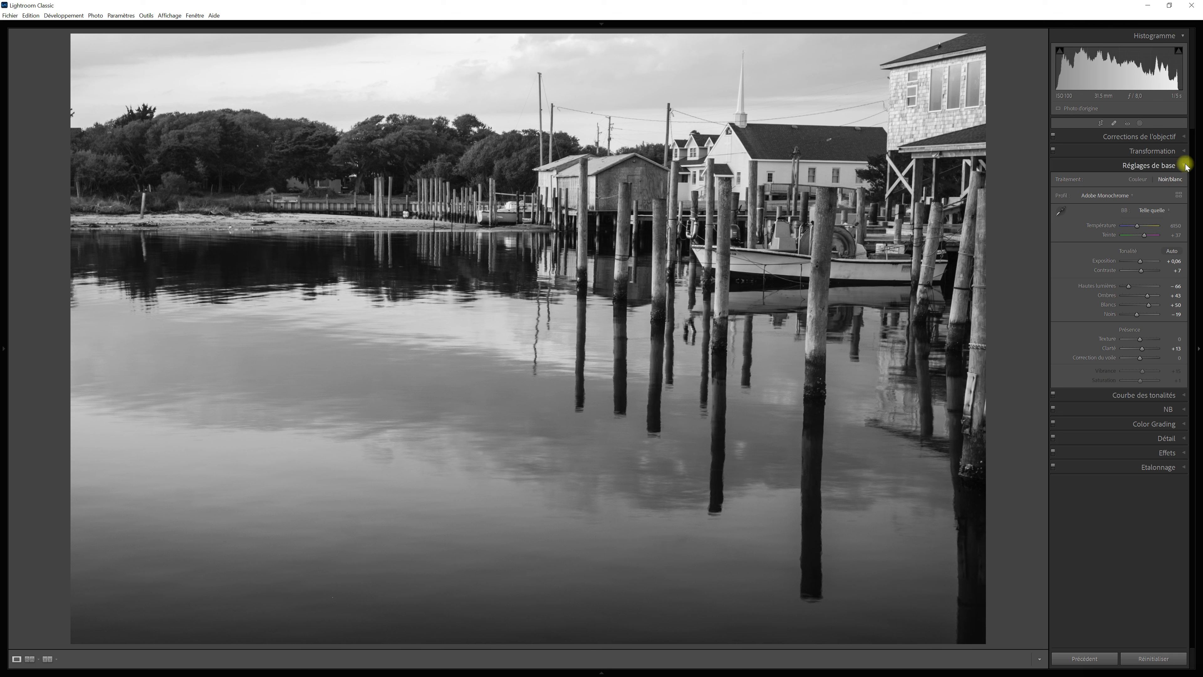
pyautogui.click(1186, 166)
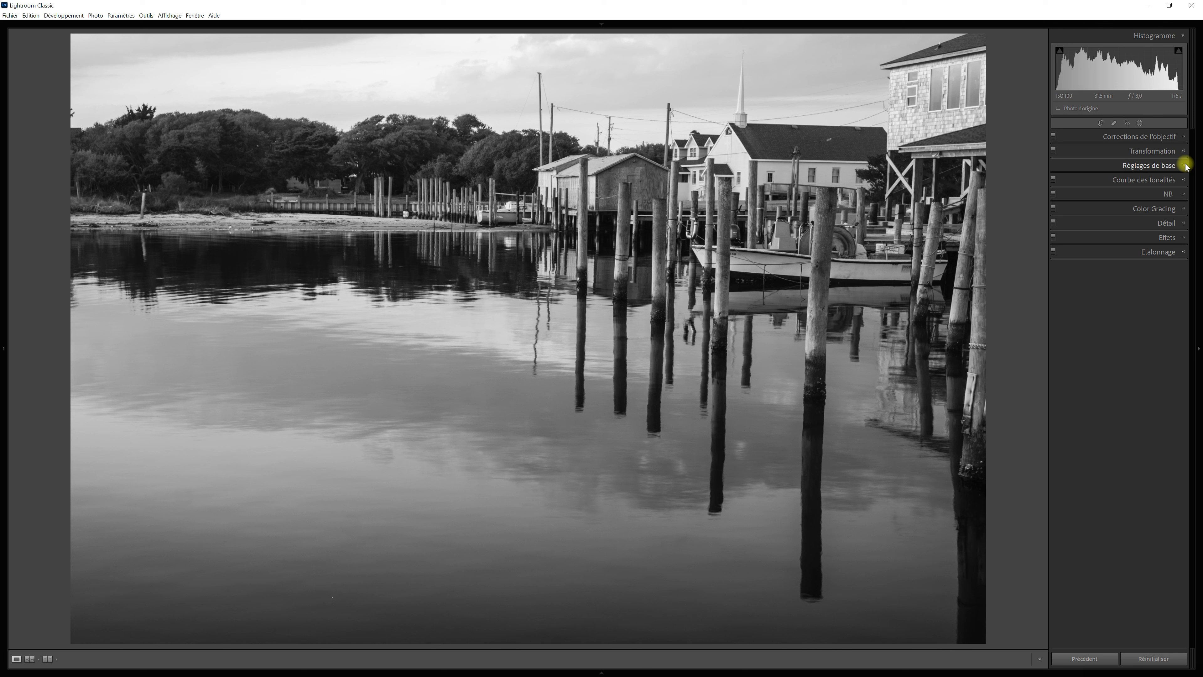
pyautogui.click(1185, 193)
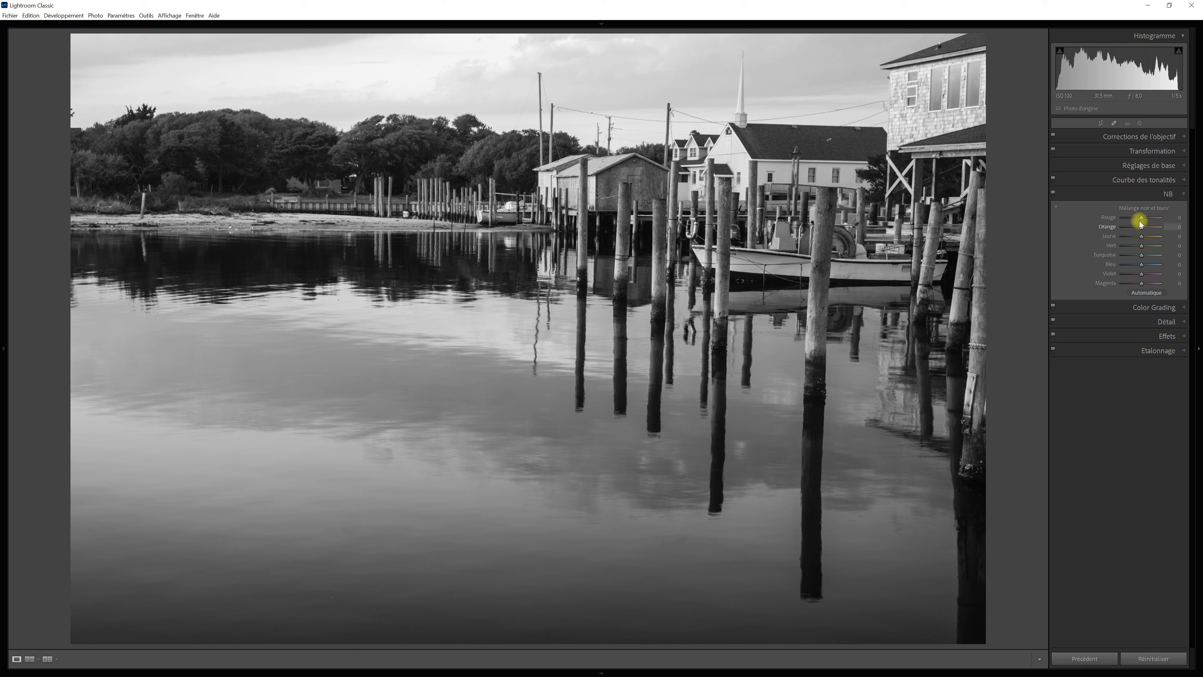
pyautogui.moveTo(1141, 217)
pyautogui.mouseDown()
pyautogui.moveTo(1093, 220)
pyautogui.moveTo(1174, 215)
pyautogui.moveTo(1104, 221)
pyautogui.moveTo(1171, 215)
pyautogui.moveTo(1138, 217)
pyautogui.mouseUp()
pyautogui.moveTo(1142, 227)
pyautogui.mouseDown()
pyautogui.moveTo(1153, 231)
pyautogui.moveTo(1141, 229)
pyautogui.mouseUp()
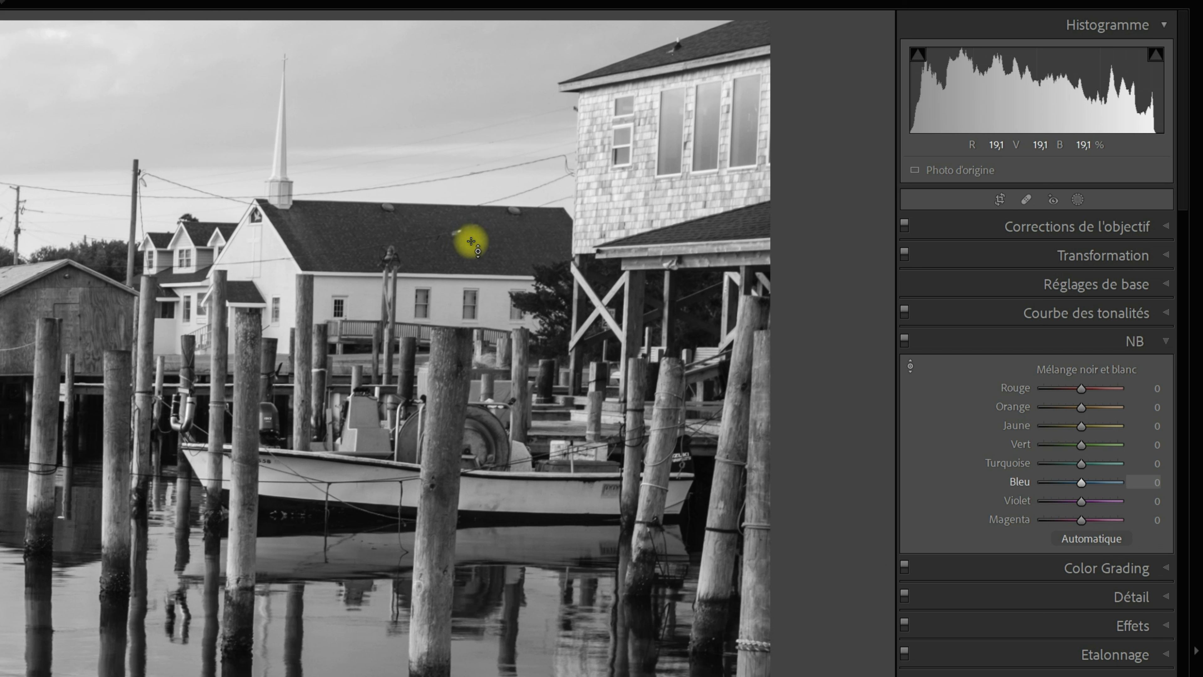
# Adjust the black and white mix by targeted adjustment around the church, trying blue on the roof and setting orange to −43, yellow to −10.
pyautogui.moveTo(471, 241)
pyautogui.mouseDown()
pyautogui.moveTo(479, 208)
pyautogui.moveTo(481, 243)
pyautogui.mouseUp()
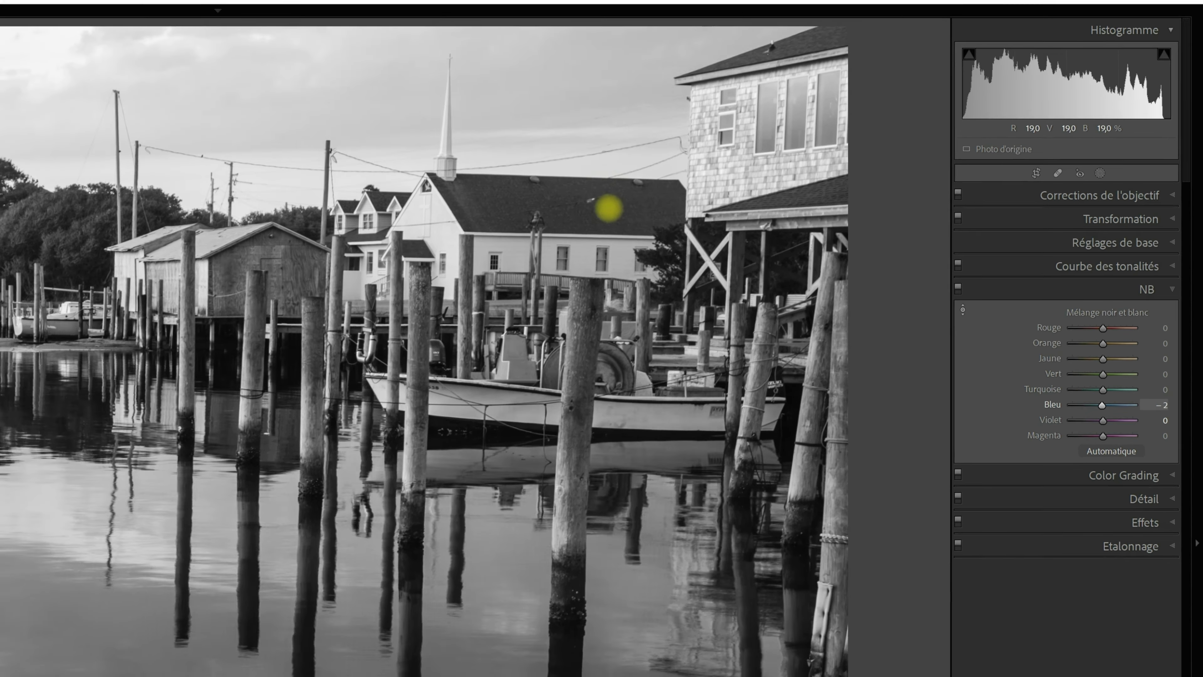
pyautogui.moveTo(608, 209); pyautogui.dragTo(572, 201)
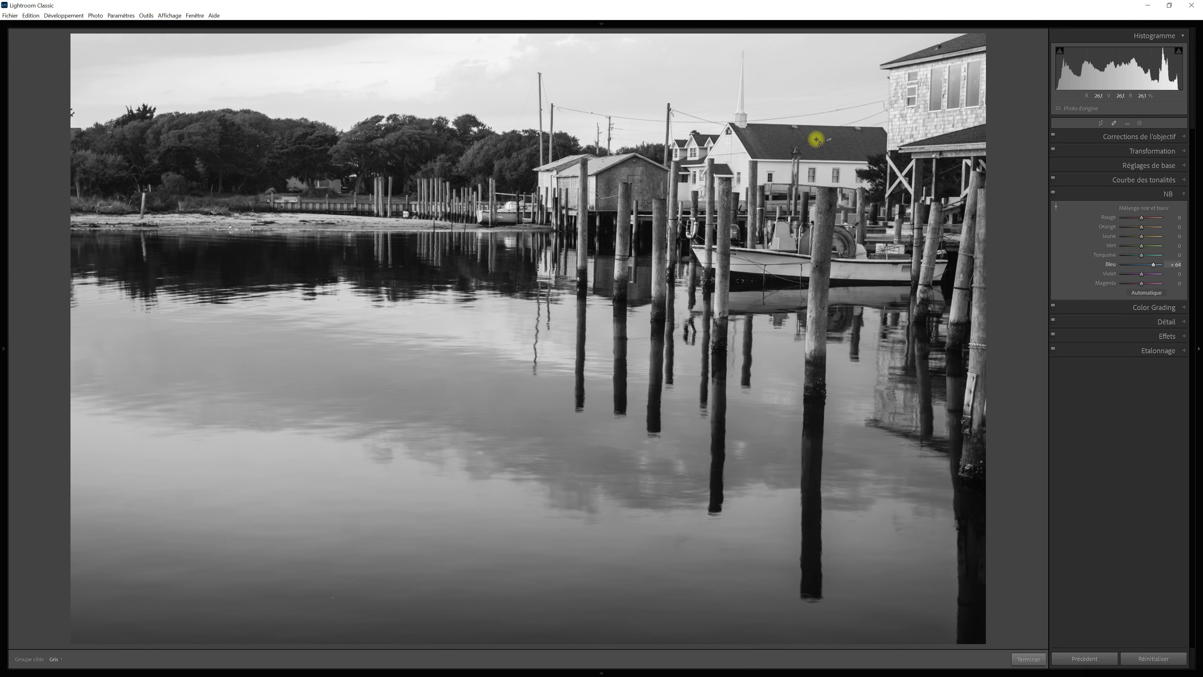
pyautogui.moveTo(817, 140); pyautogui.dragTo(819, 139)
pyautogui.moveTo(819, 138); pyautogui.dragTo(819, 140)
pyautogui.moveTo(819, 141)
pyautogui.mouseDown()
pyautogui.moveTo(815, 172)
pyautogui.moveTo(817, 145)
pyautogui.moveTo(815, 157)
pyautogui.mouseUp()
pyautogui.moveTo(814, 158); pyautogui.dragTo(816, 161)
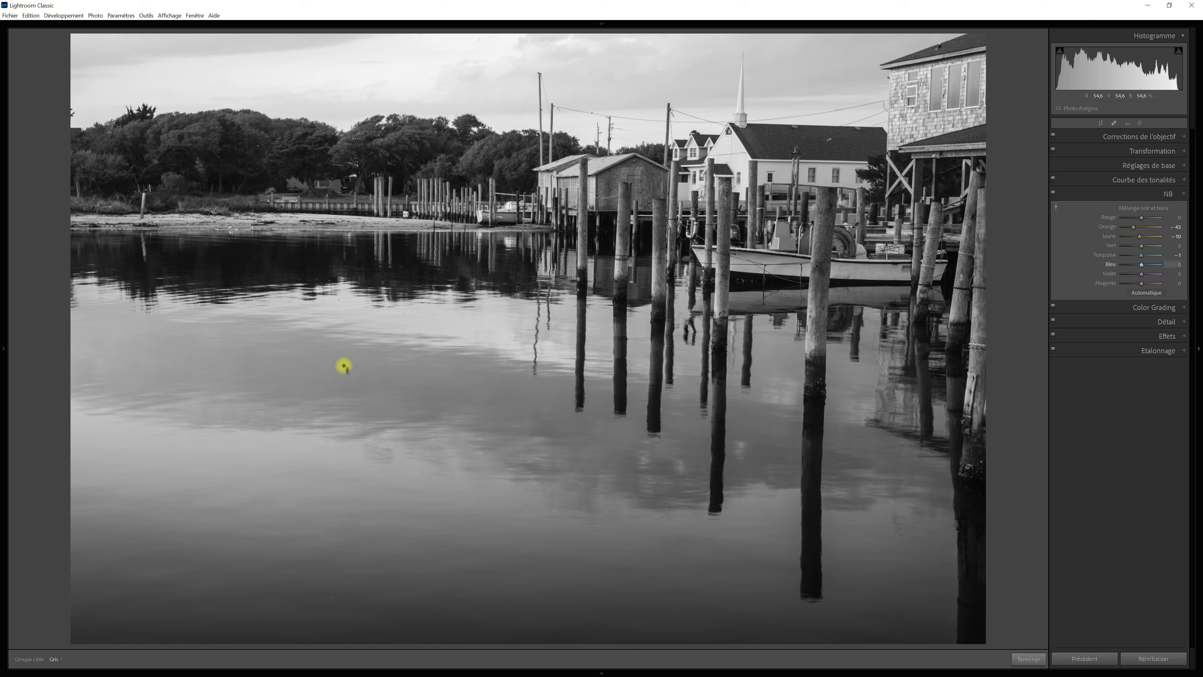
# Darken the water, trees and foreground post by targeted adjustment, bringing yellow to −26, green to −76, blue to −37 and violet to −12.
pyautogui.moveTo(344, 364); pyautogui.dragTo(343, 381)
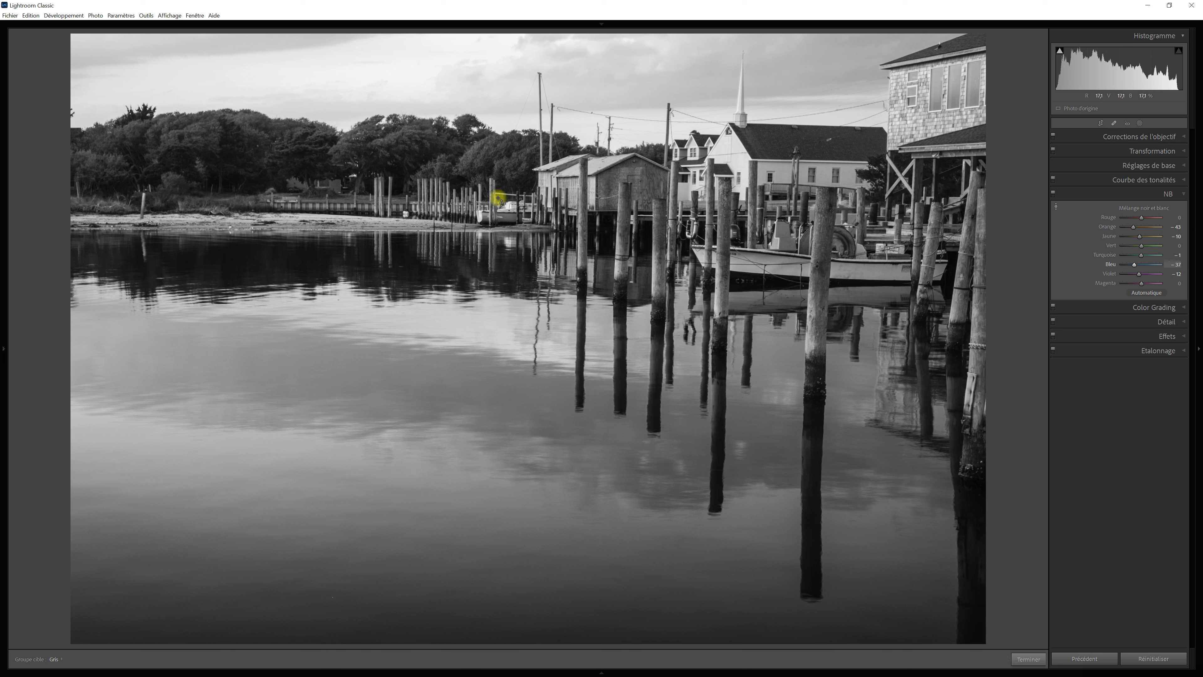
pyautogui.moveTo(210, 122); pyautogui.dragTo(211, 126)
pyautogui.moveTo(210, 126); pyautogui.dragTo(210, 140)
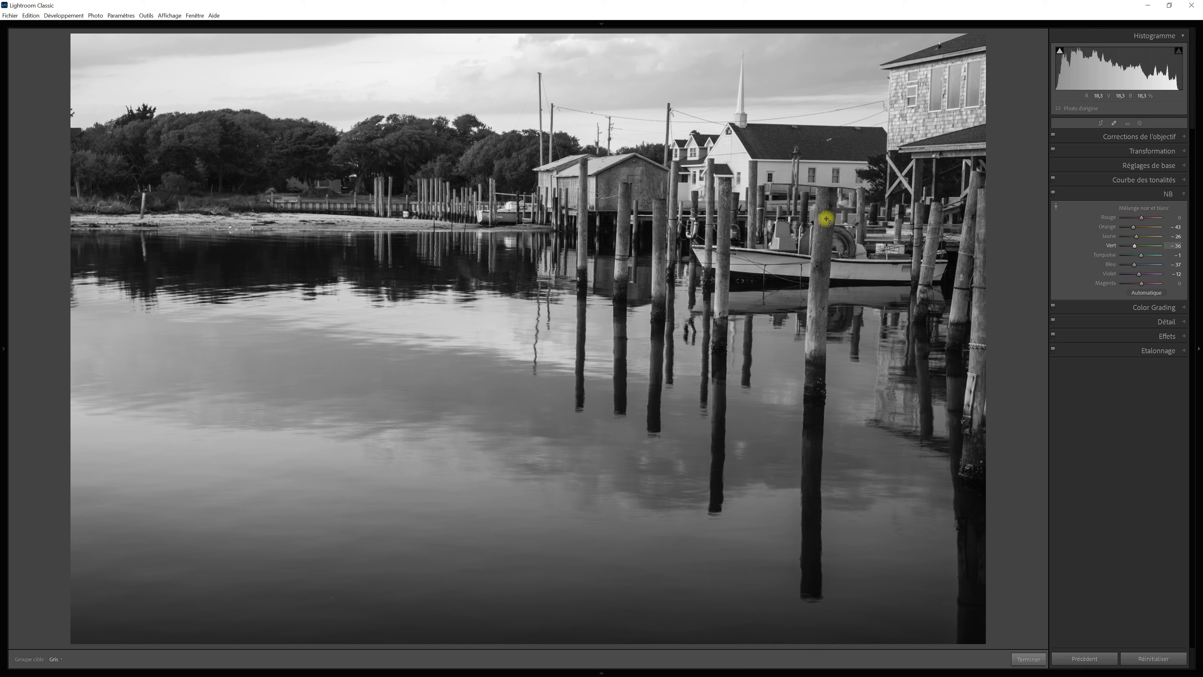
pyautogui.moveTo(825, 212); pyautogui.dragTo(814, 236)
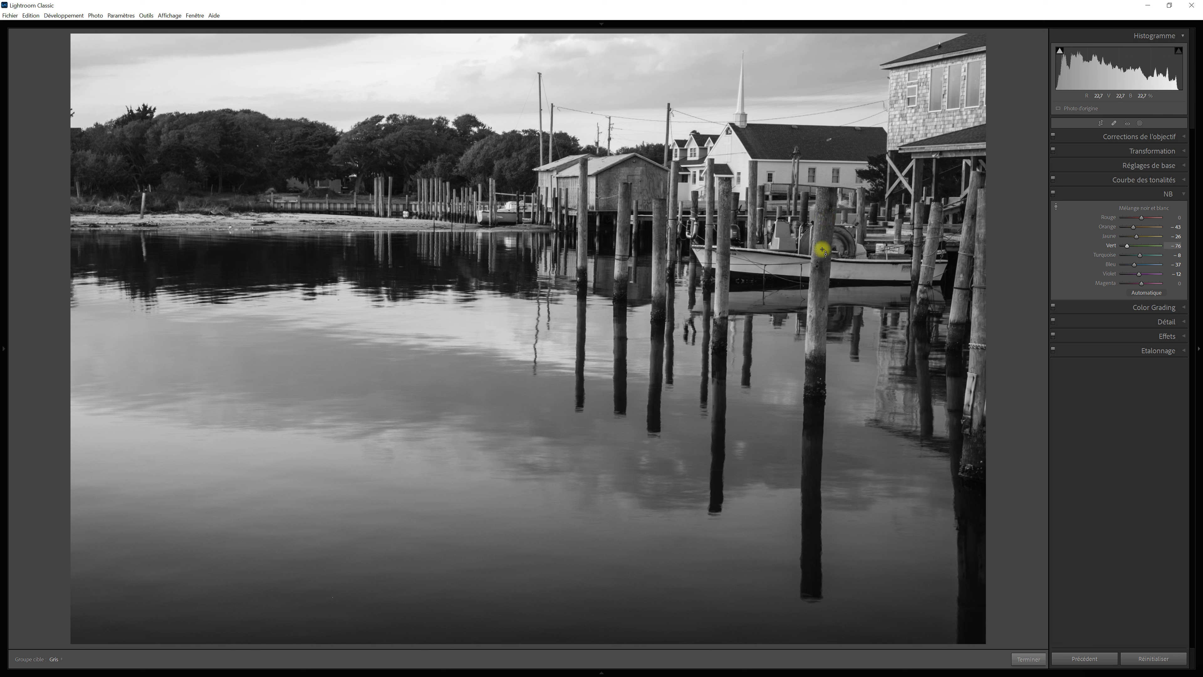
pyautogui.press('Escape')
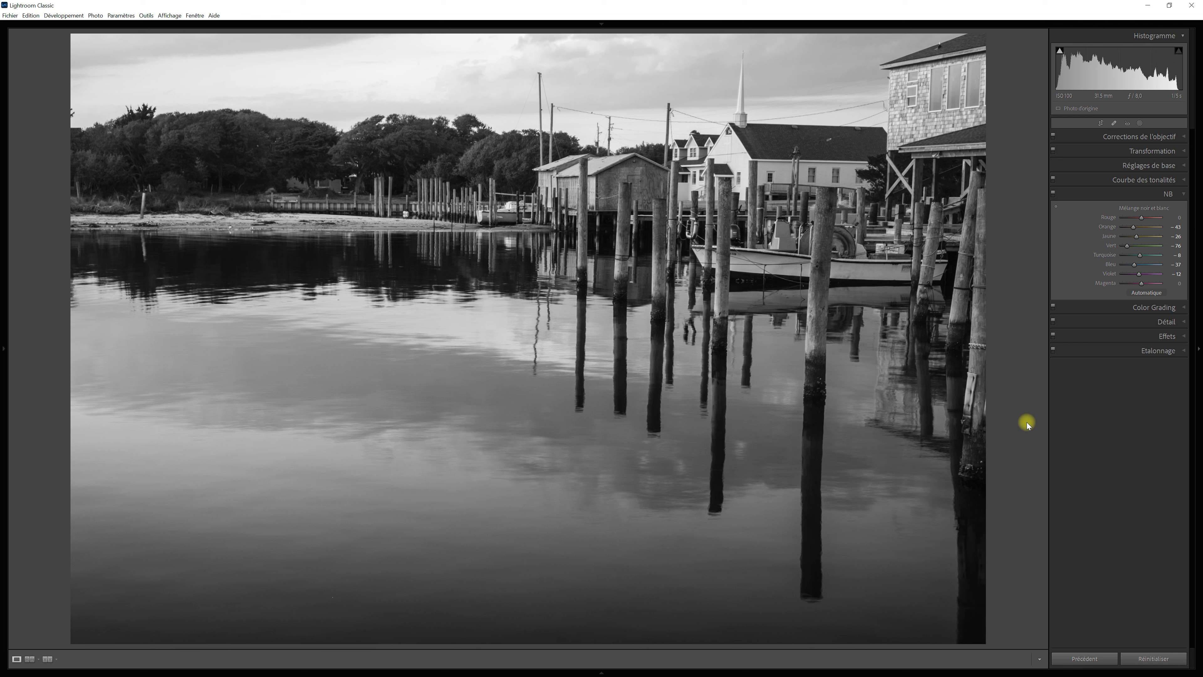